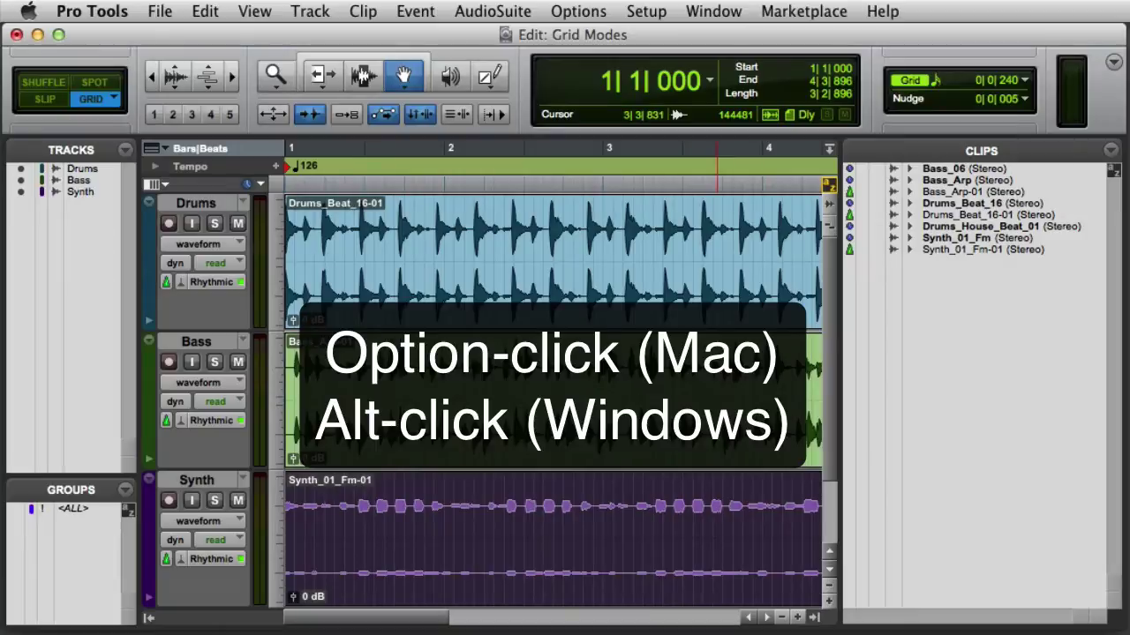
Audition Bass_06 and Drums_Beat_16, then filter the Clips list by name 'drums', including later-added clips.
{"action": "left_click", "coordinate": [987, 168], "text": "alt"}
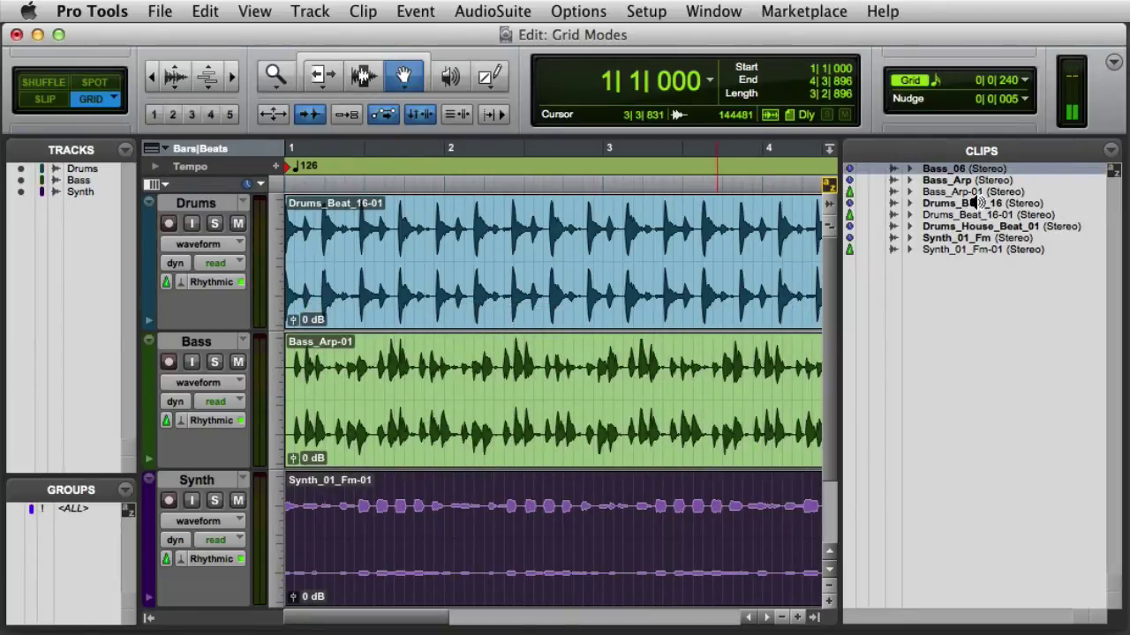
{"action": "left_click", "coordinate": [979, 203], "text": "alt"}
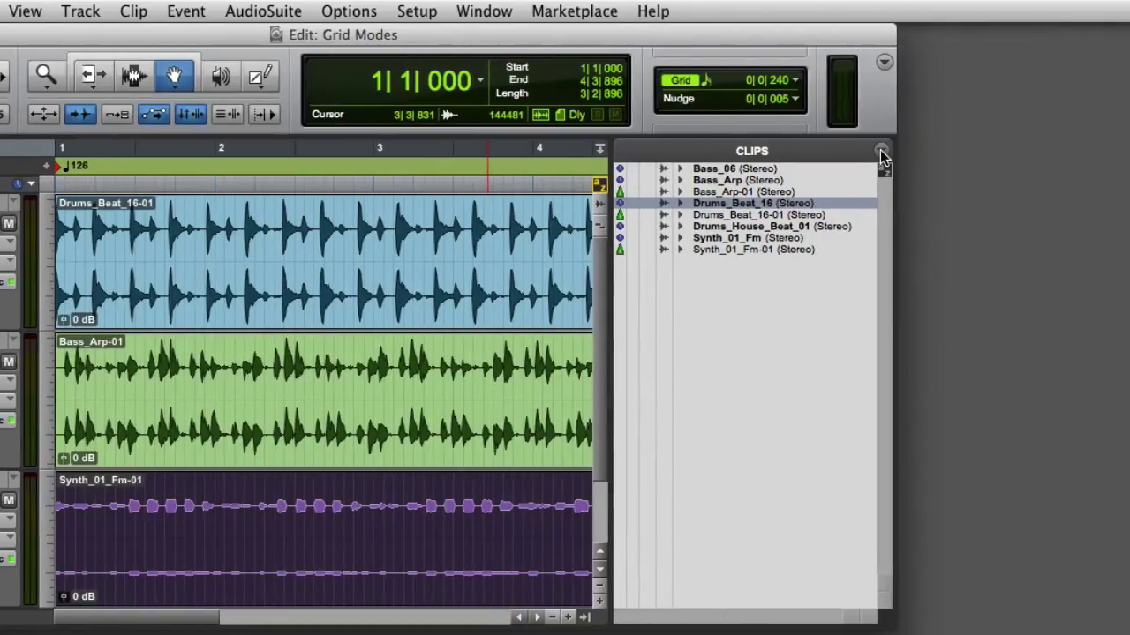
{"action": "left_click", "coordinate": [1110, 152]}
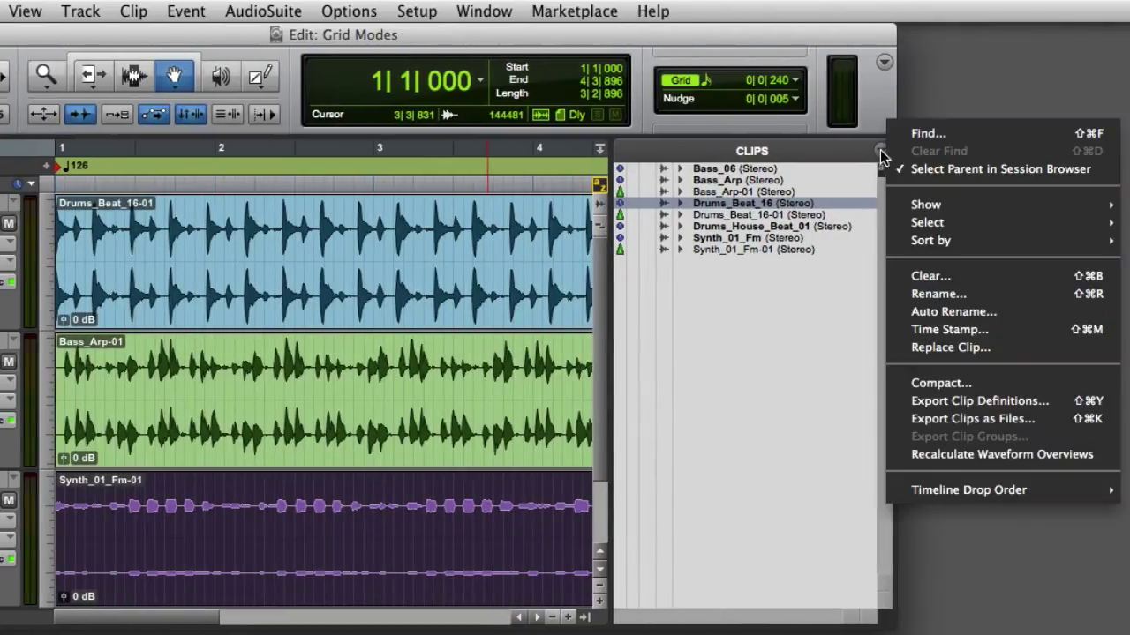
{"action": "left_click", "coordinate": [966, 132]}
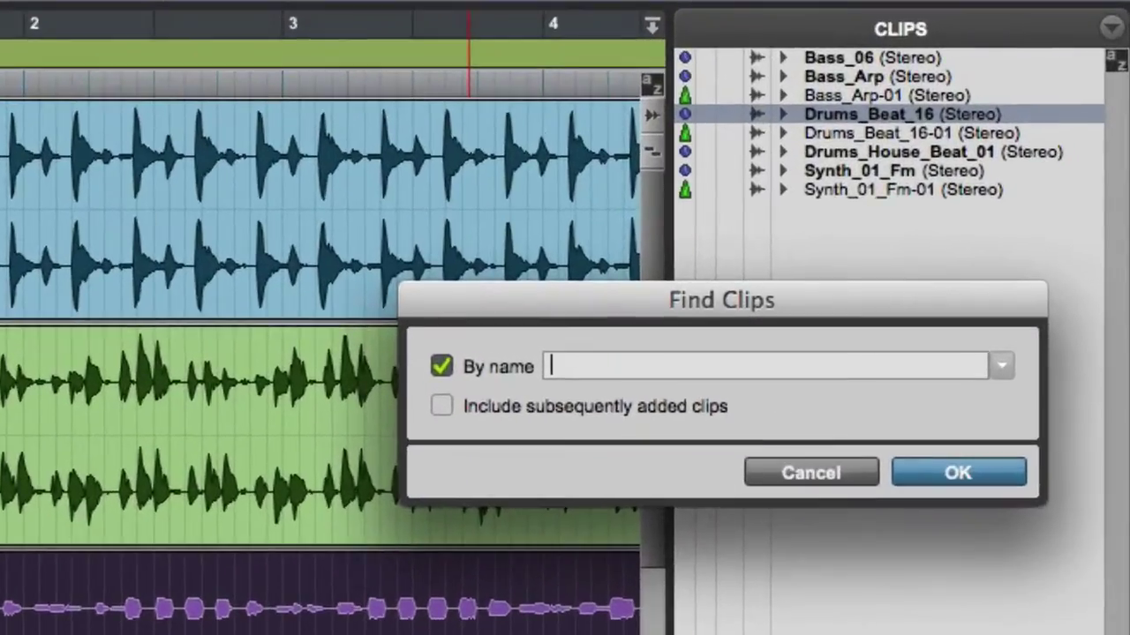
{"action": "type", "text": "drums"}
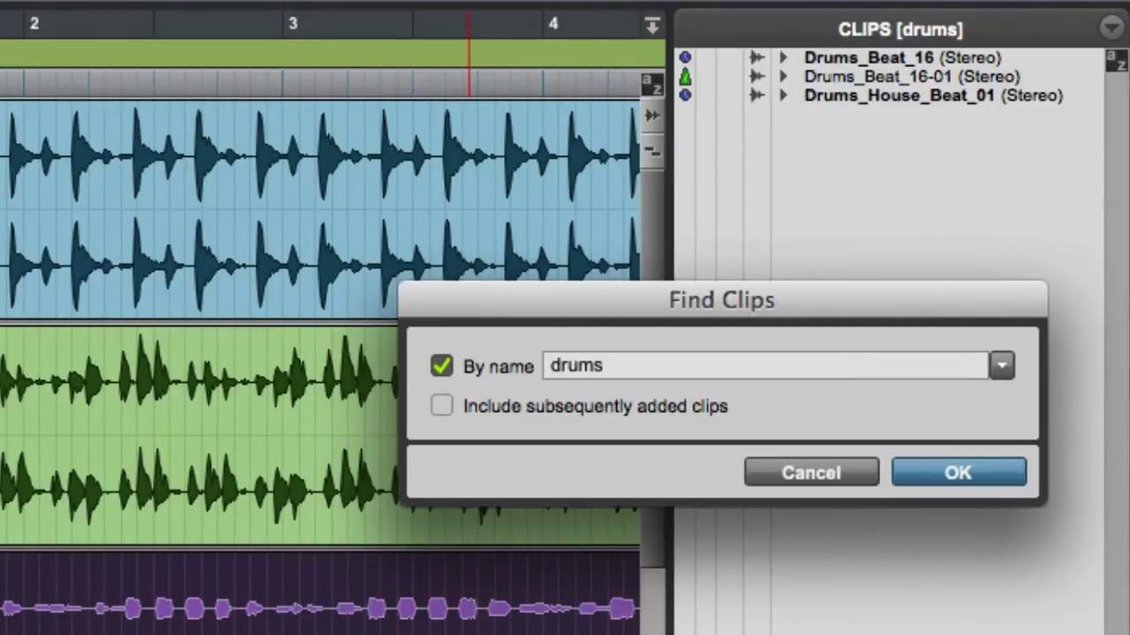
{"action": "left_click", "coordinate": [441, 405]}
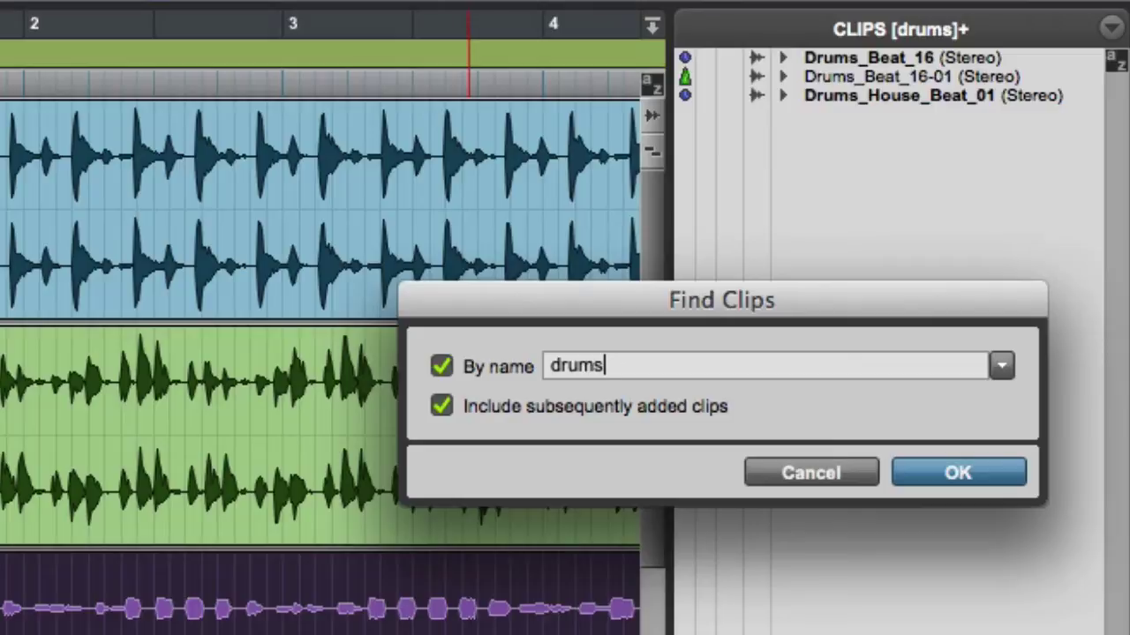
{"action": "left_click", "coordinate": [442, 366]}
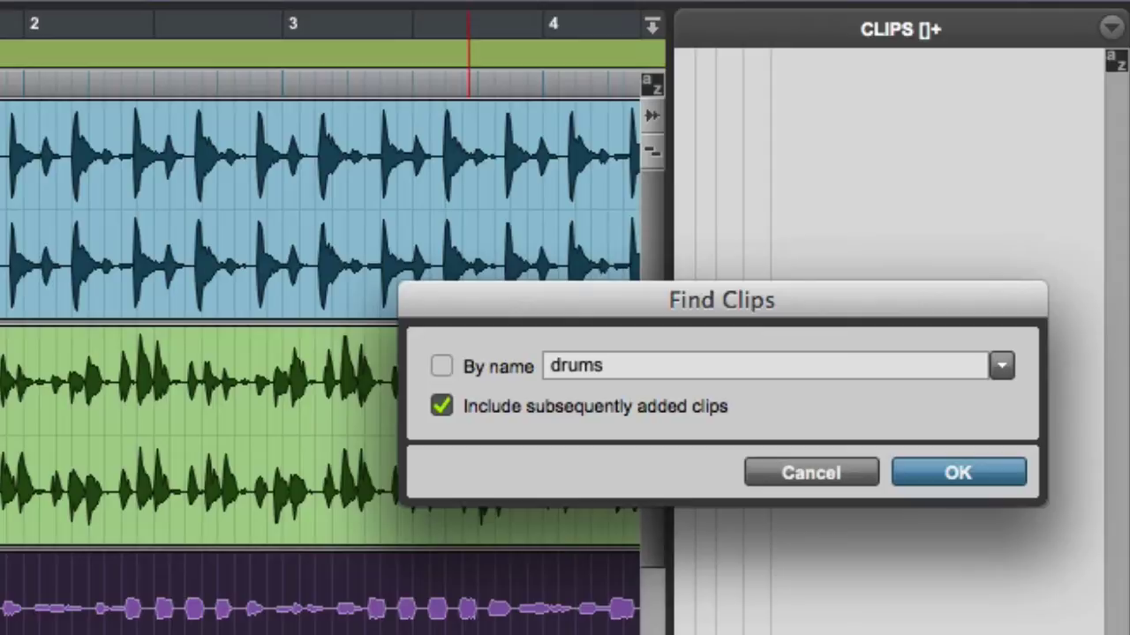
{"action": "key", "text": "Return"}
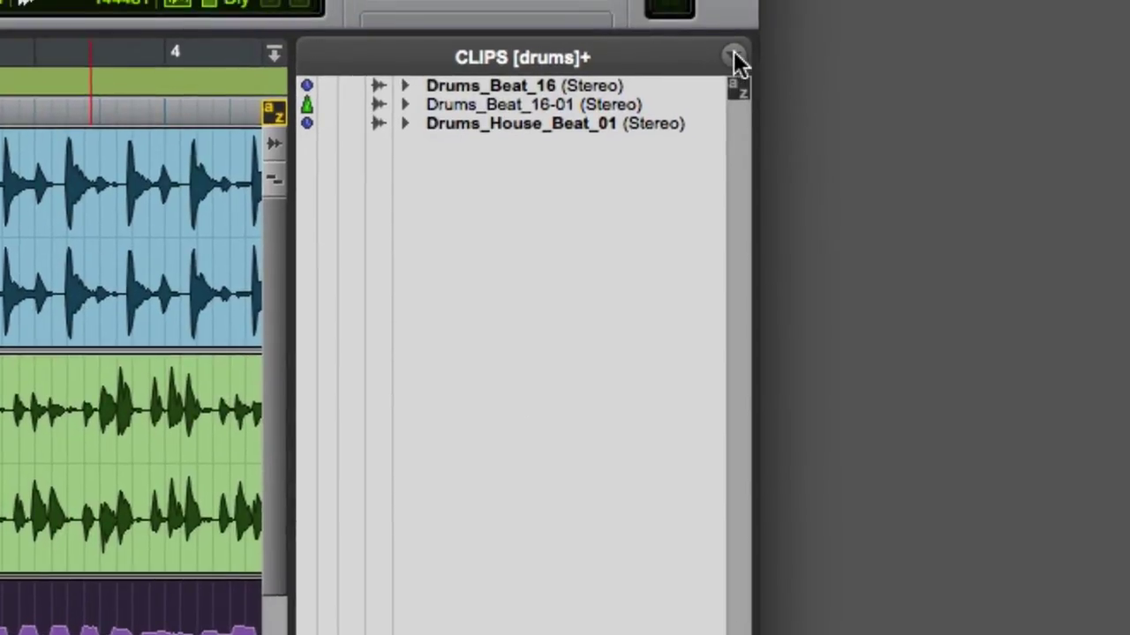
Clear the Clips list find, then recall the earlier 'drums' term from the name search history.
{"action": "left_click", "coordinate": [734, 57]}
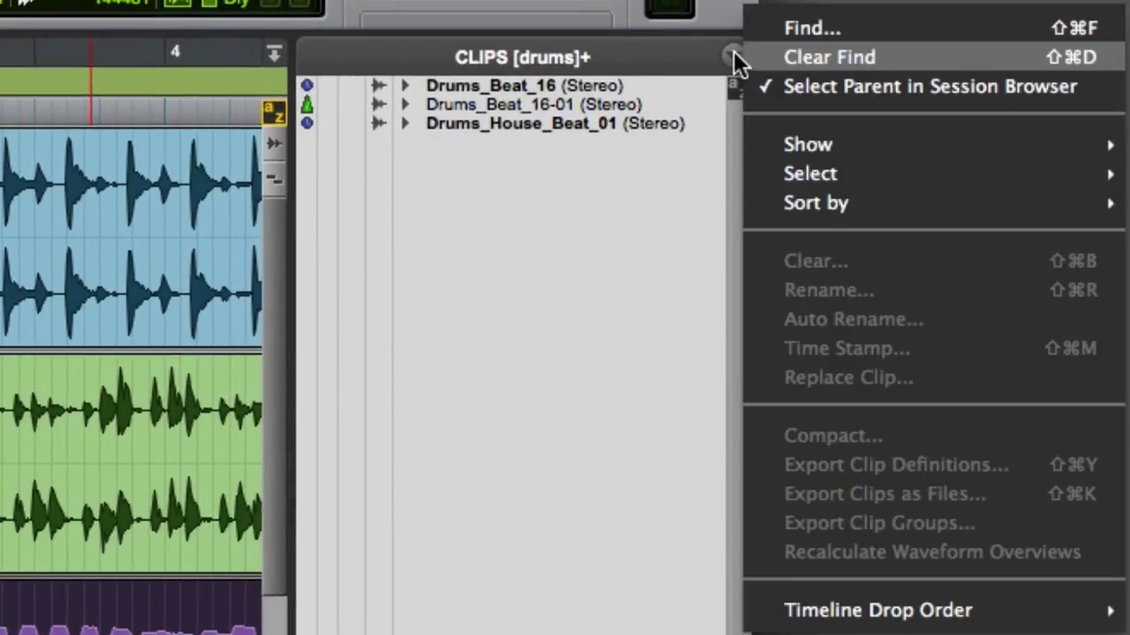
{"action": "left_click", "coordinate": [920, 56]}
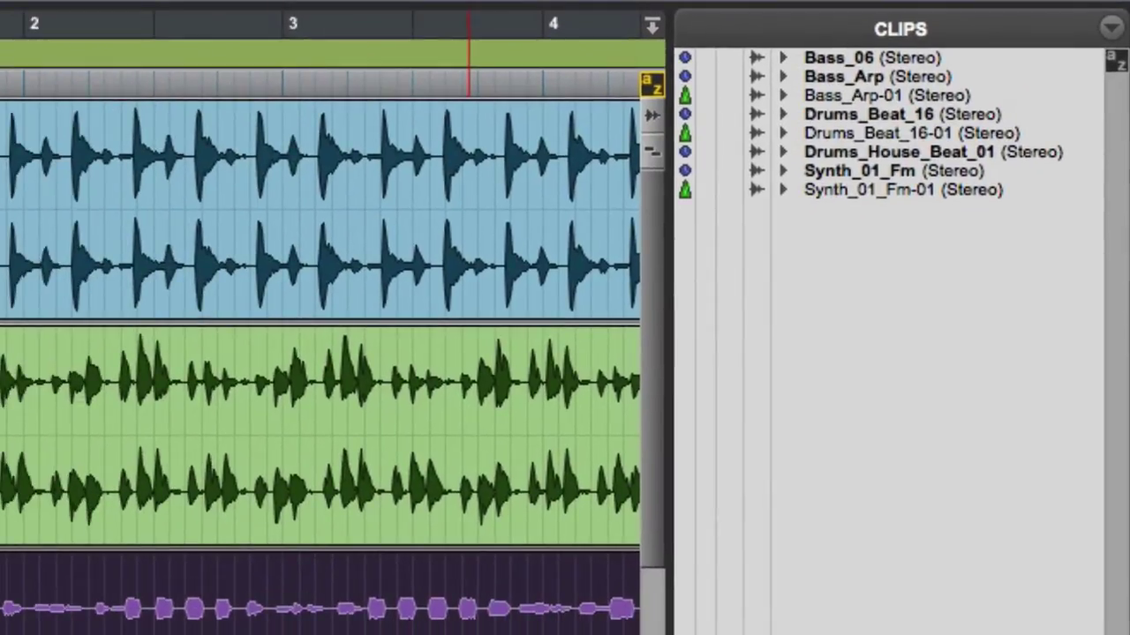
{"action": "key", "text": "super+shift+f"}
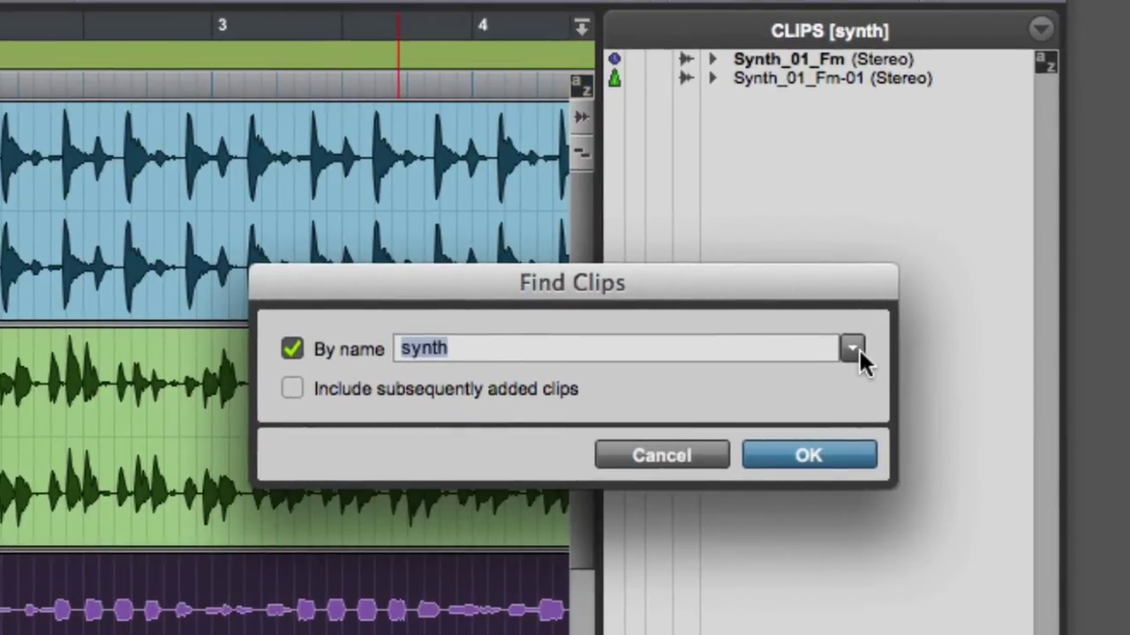
{"action": "left_click", "coordinate": [923, 348]}
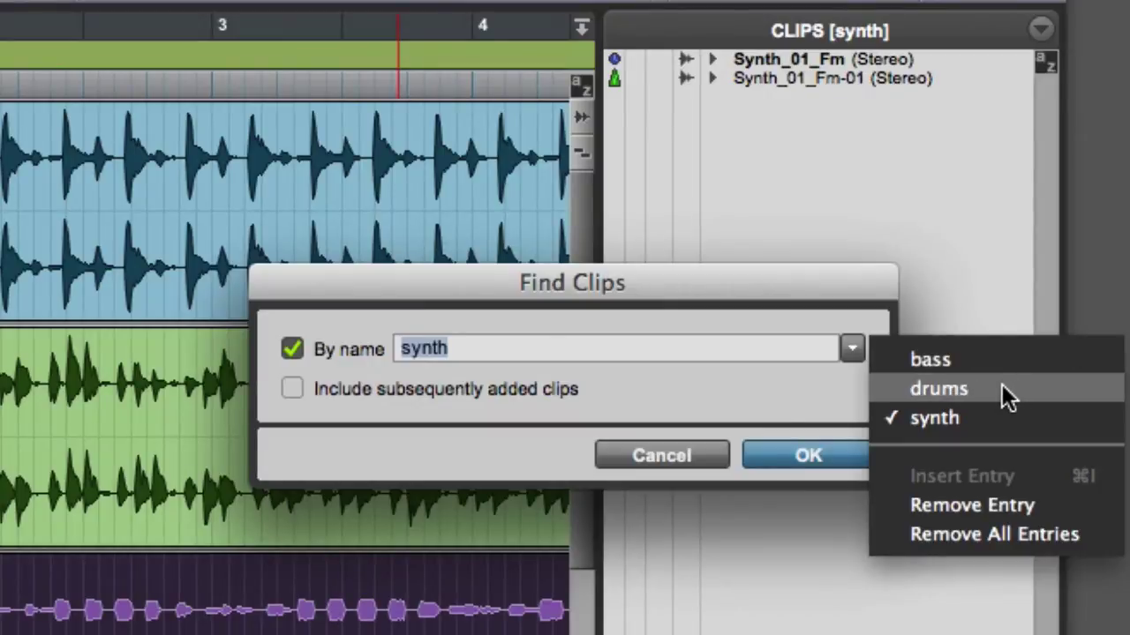
{"action": "left_click", "coordinate": [992, 396]}
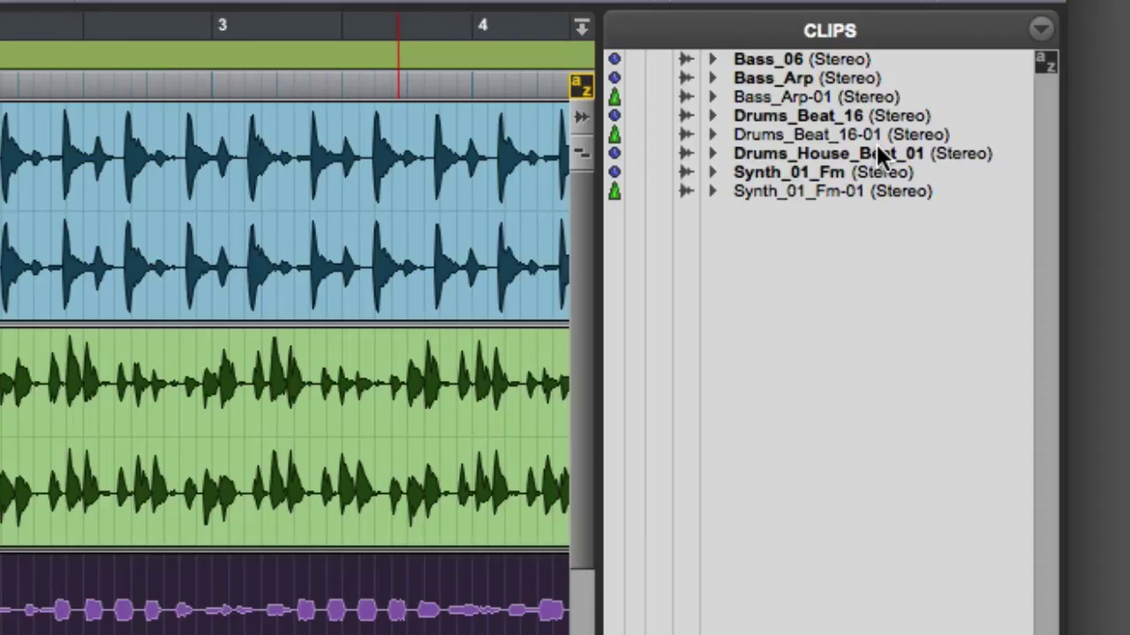
Select Bass_Arp-01 through Drums_House_Beat_01, excluding Drums_Beat_16 and adding Synth_01_Fm-01.
{"action": "left_click", "coordinate": [842, 96]}
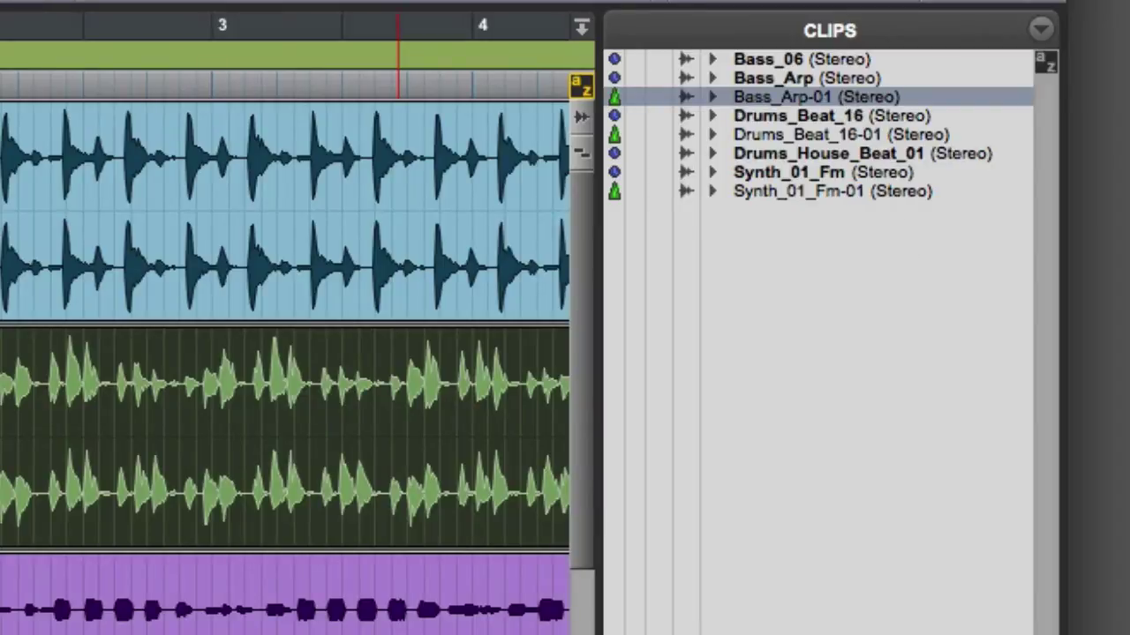
{"action": "left_click", "coordinate": [904, 156], "text": "shift"}
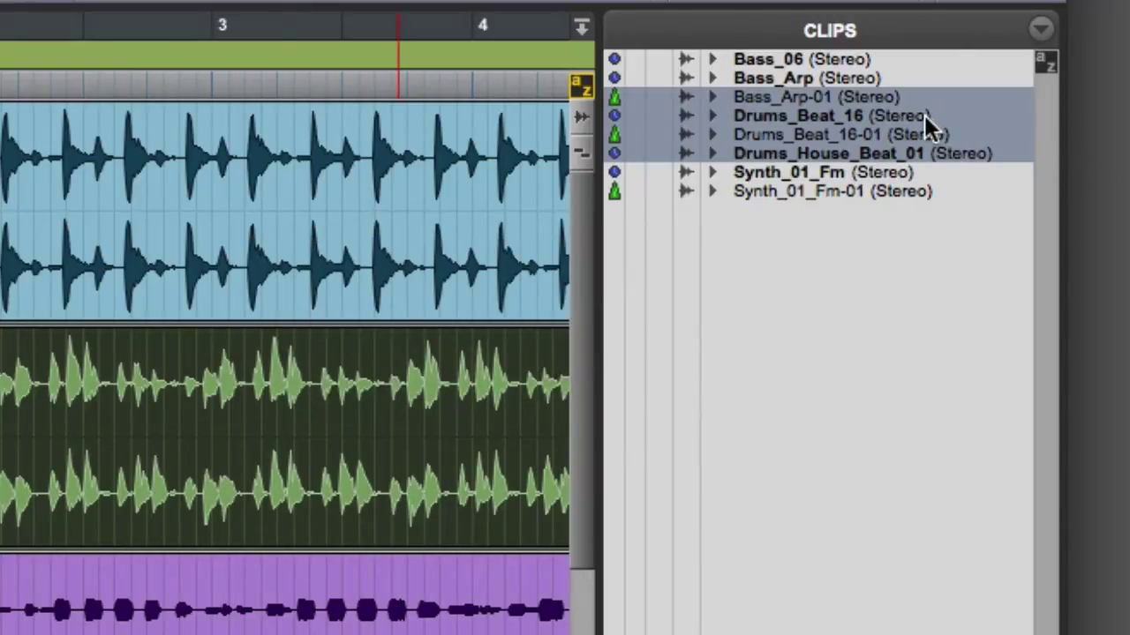
{"action": "left_click", "coordinate": [925, 118], "text": "ctrl"}
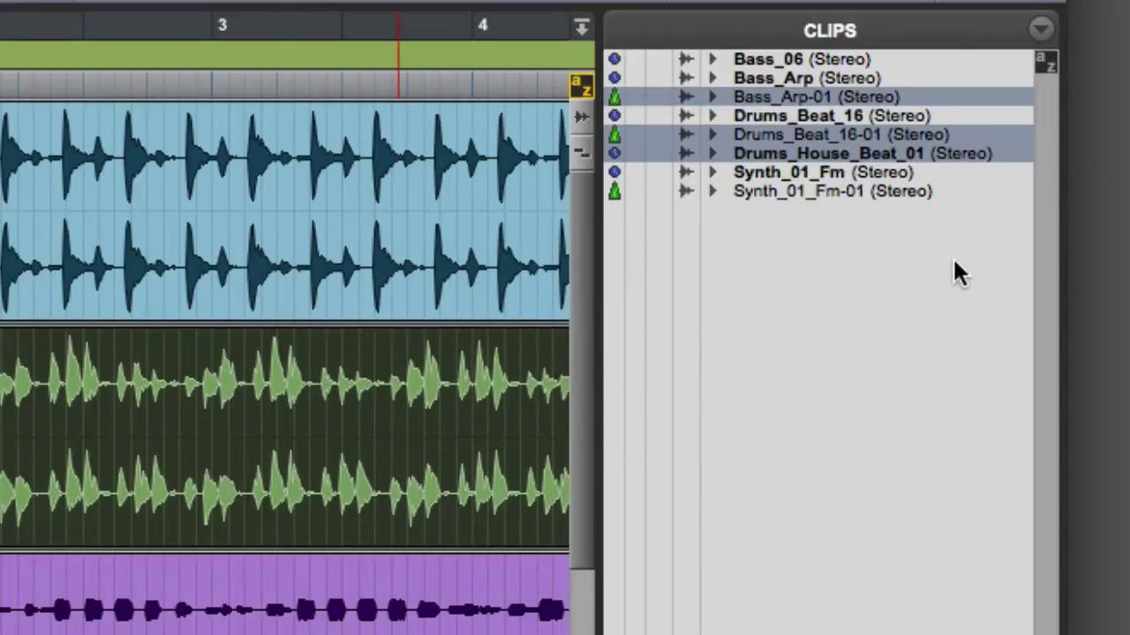
{"action": "left_click", "coordinate": [926, 191], "text": "ctrl"}
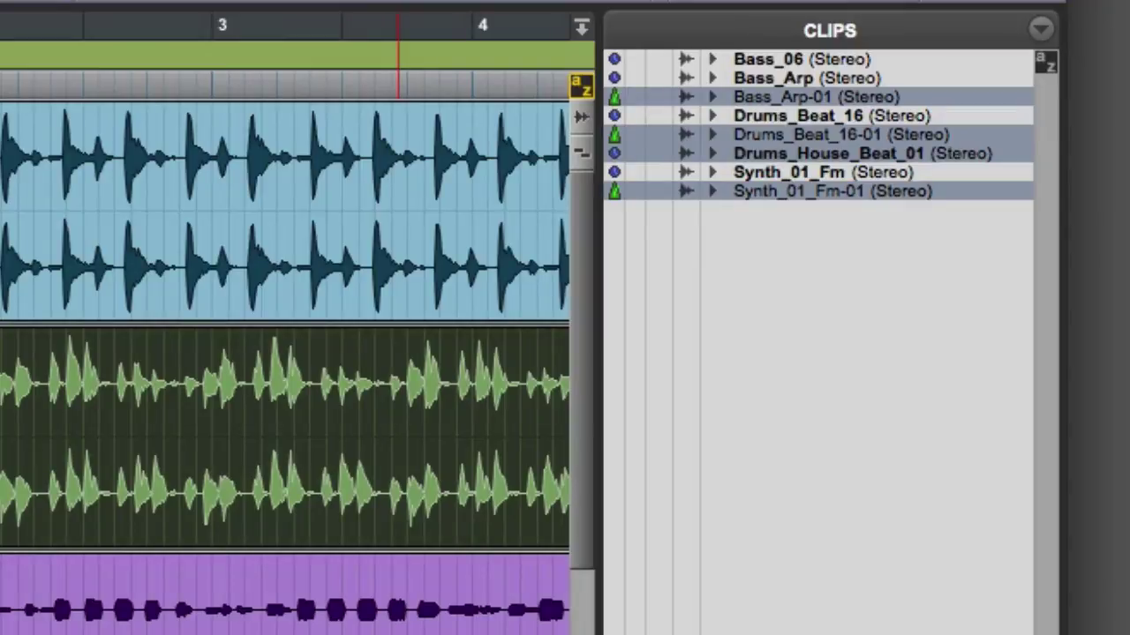
Deselect Synth_01_Fm-01, Drums_House_Beat_01 and Drums_Beat_16-01, then drag-select Drums_Beat_16-01 through Synth_01_Fm-01.
{"action": "left_click", "coordinate": [668, 194], "text": "super"}
{"action": "left_click", "coordinate": [671, 154], "text": "super"}
{"action": "left_click", "coordinate": [663, 134], "text": "super"}
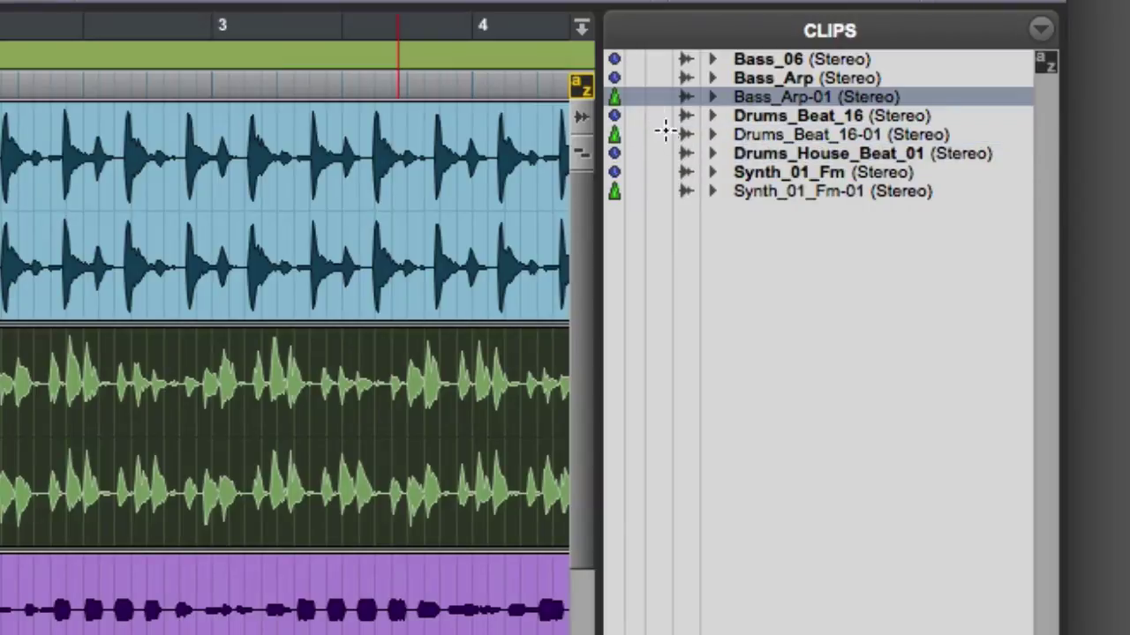
{"action": "left_click_drag", "start_coordinate": [658, 134], "coordinate": [676, 202]}
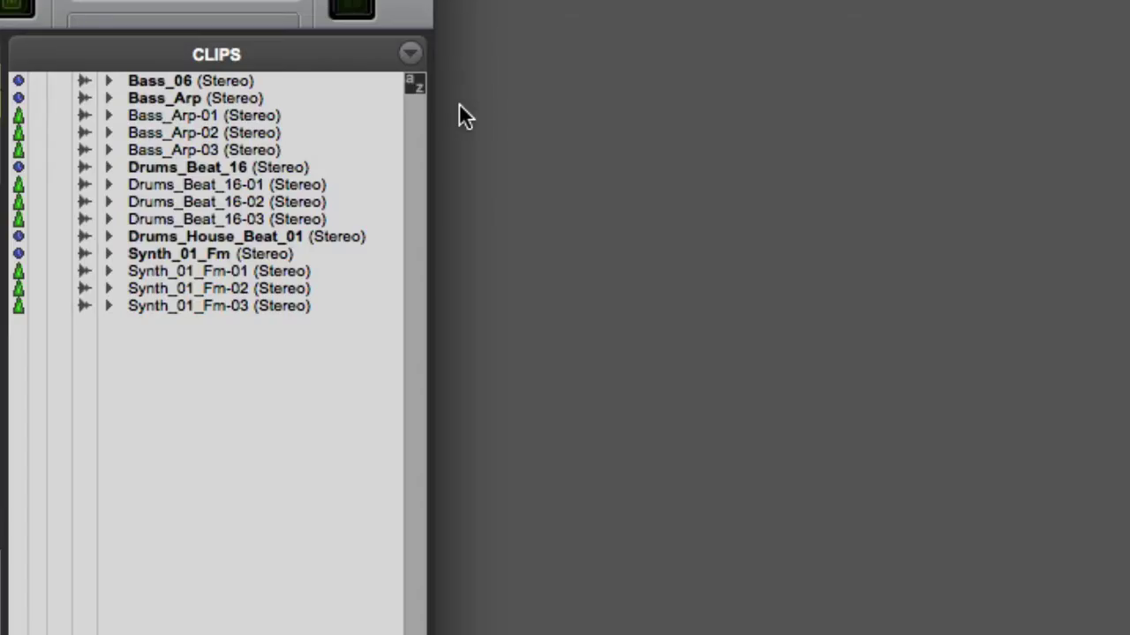
Use Select > Unused Audio Except Whole Files from the Clips list menu.
{"action": "left_click", "coordinate": [412, 53]}
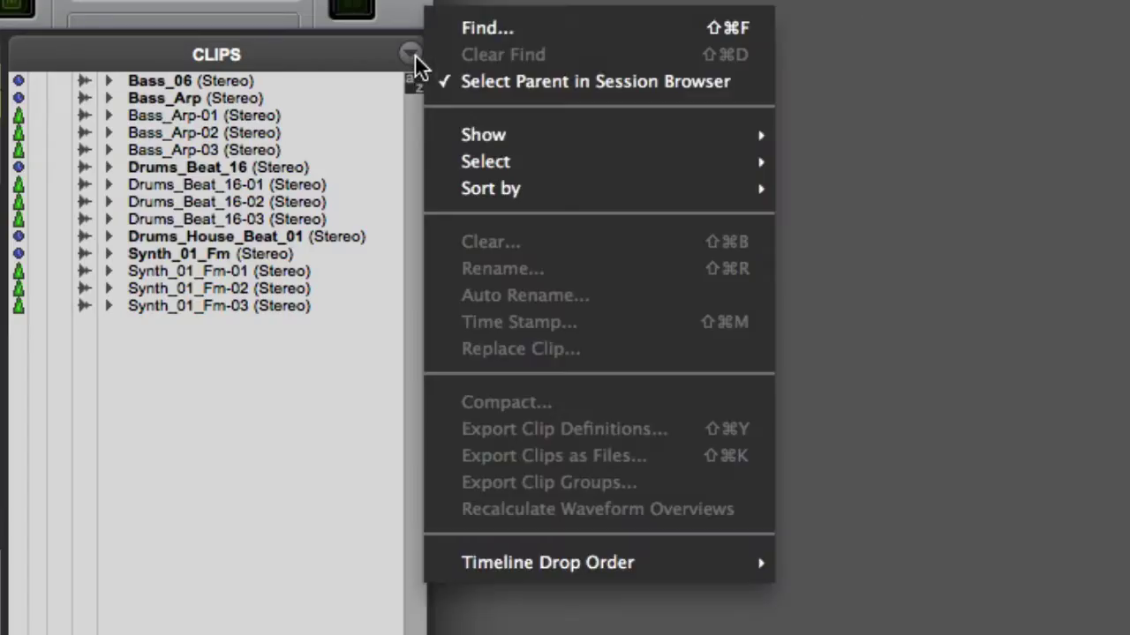
{"action": "mouse_move", "coordinate": [544, 150]}
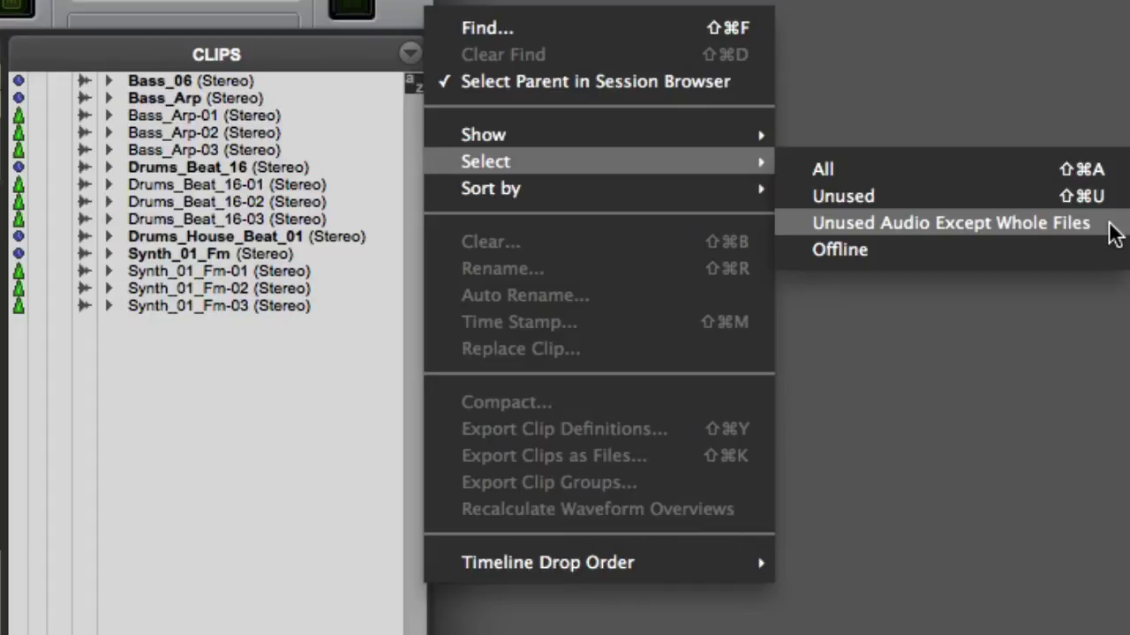
{"action": "left_click", "coordinate": [1114, 232]}
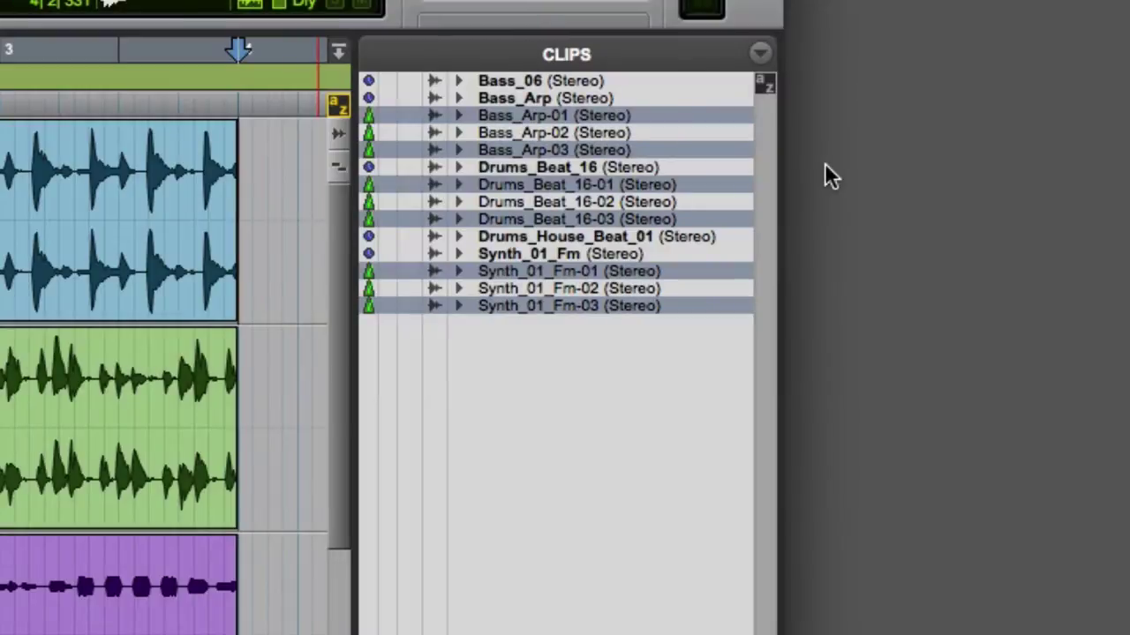
Clear the selected unused clips from this session, confirming removal of clips still in use.
{"action": "left_click", "coordinate": [761, 53]}
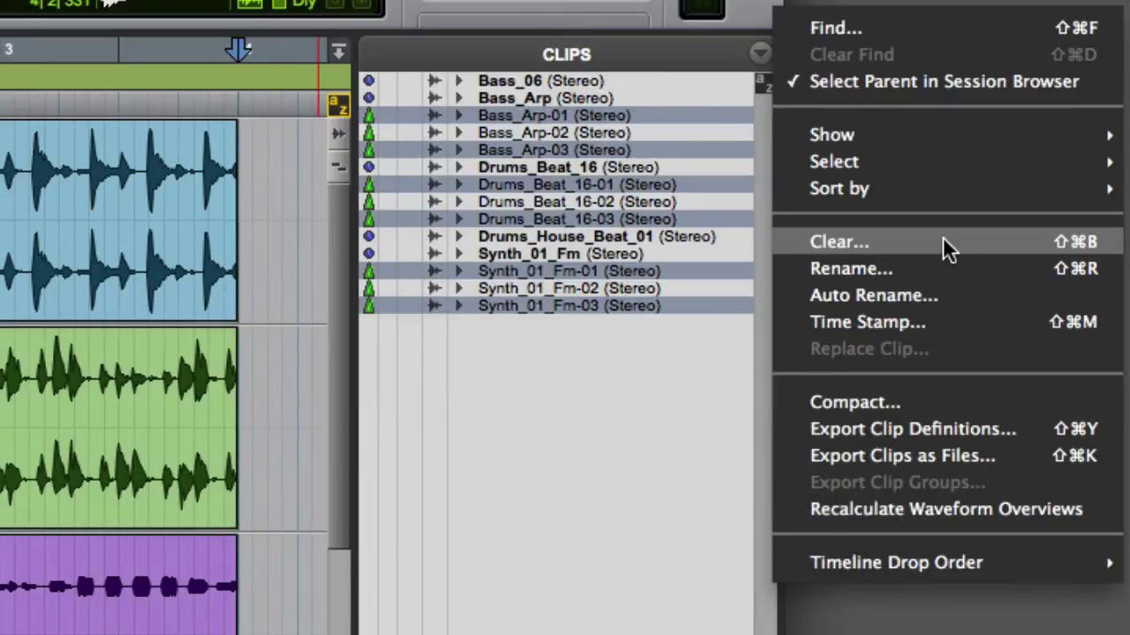
{"action": "left_click", "coordinate": [942, 237]}
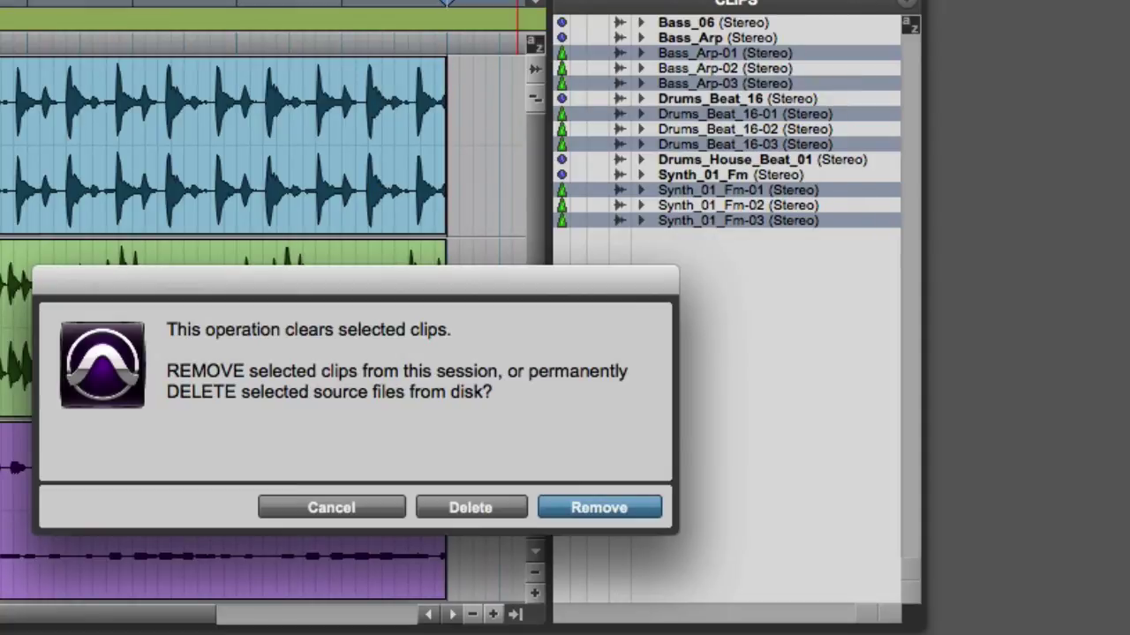
{"action": "left_click", "coordinate": [602, 507]}
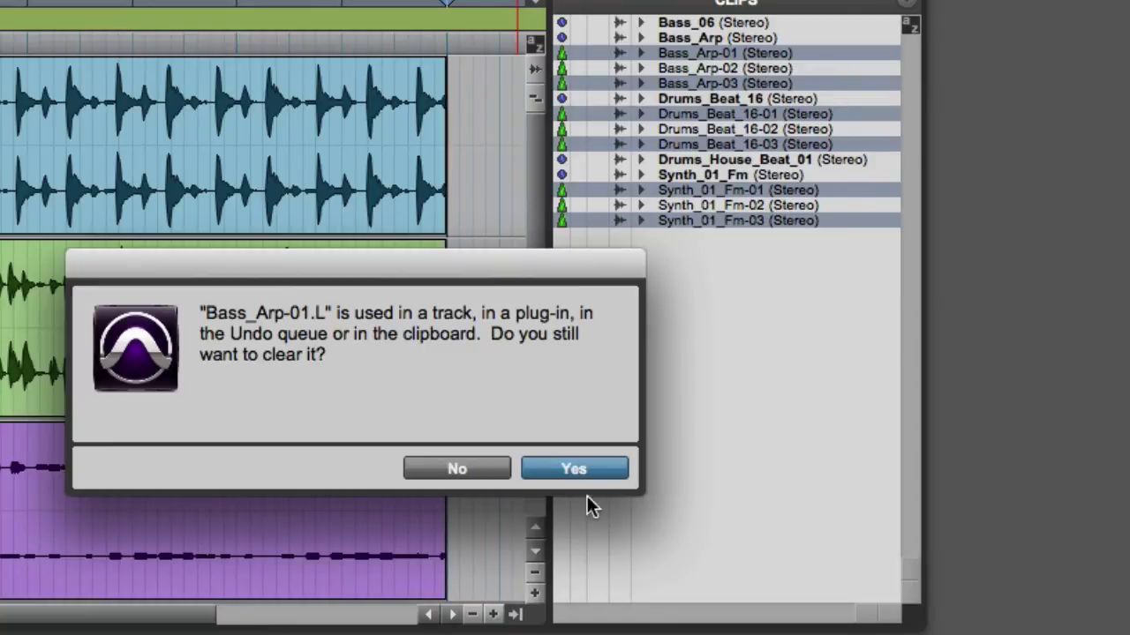
{"action": "left_click", "coordinate": [574, 470]}
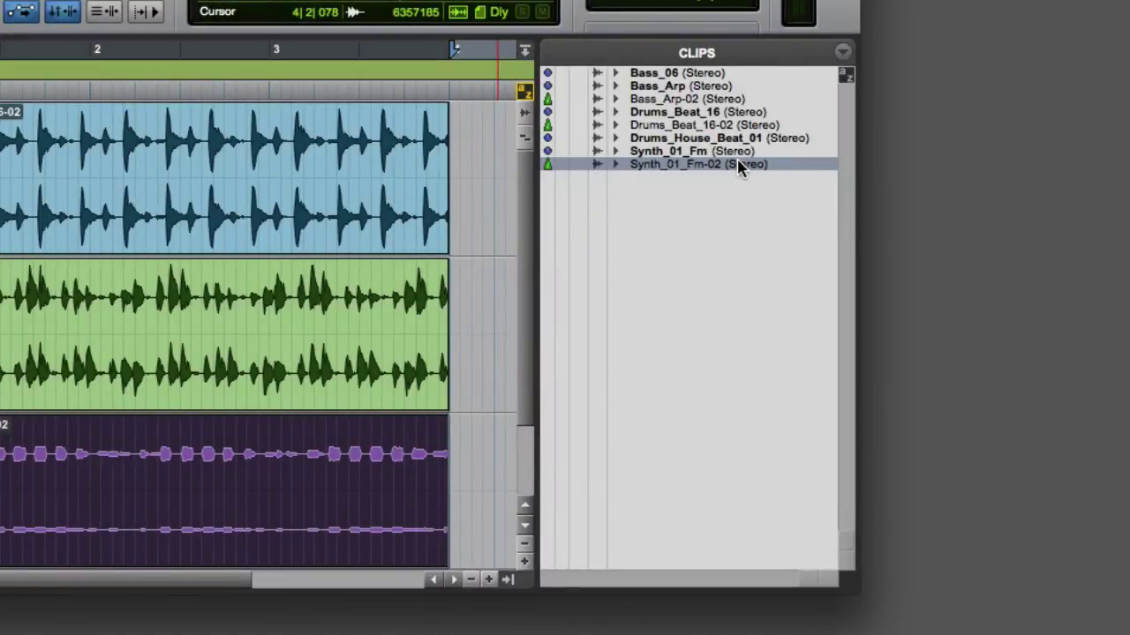
Export Synth_01_Fm-02 as a WAV file at 24 Bit and 48 kHz.
{"action": "left_click", "coordinate": [842, 52]}
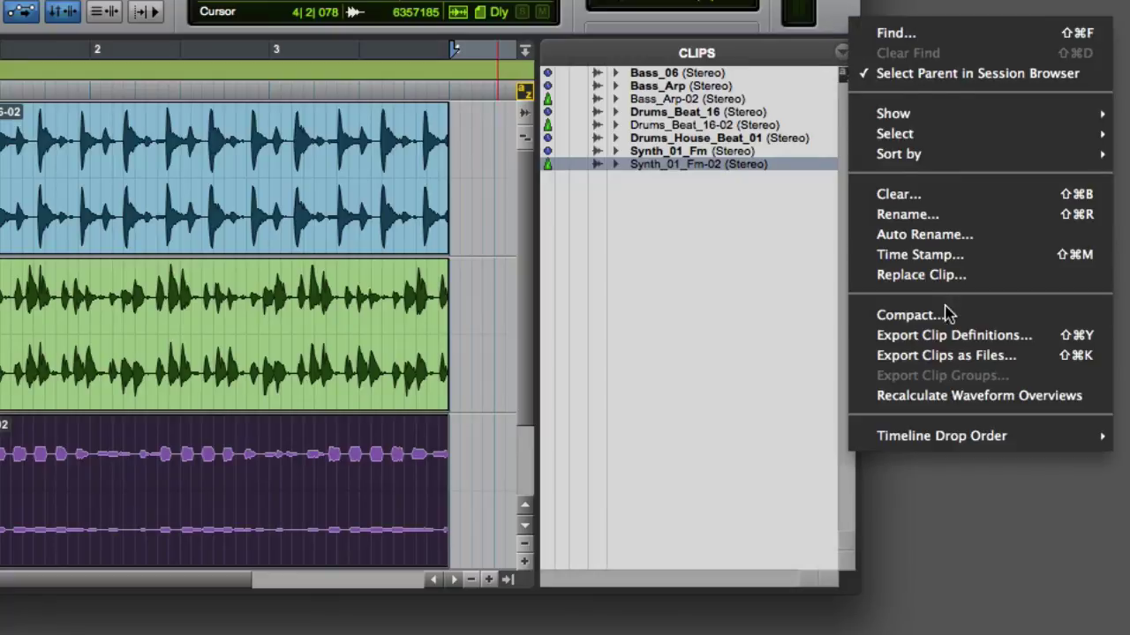
{"action": "left_click", "coordinate": [1034, 356]}
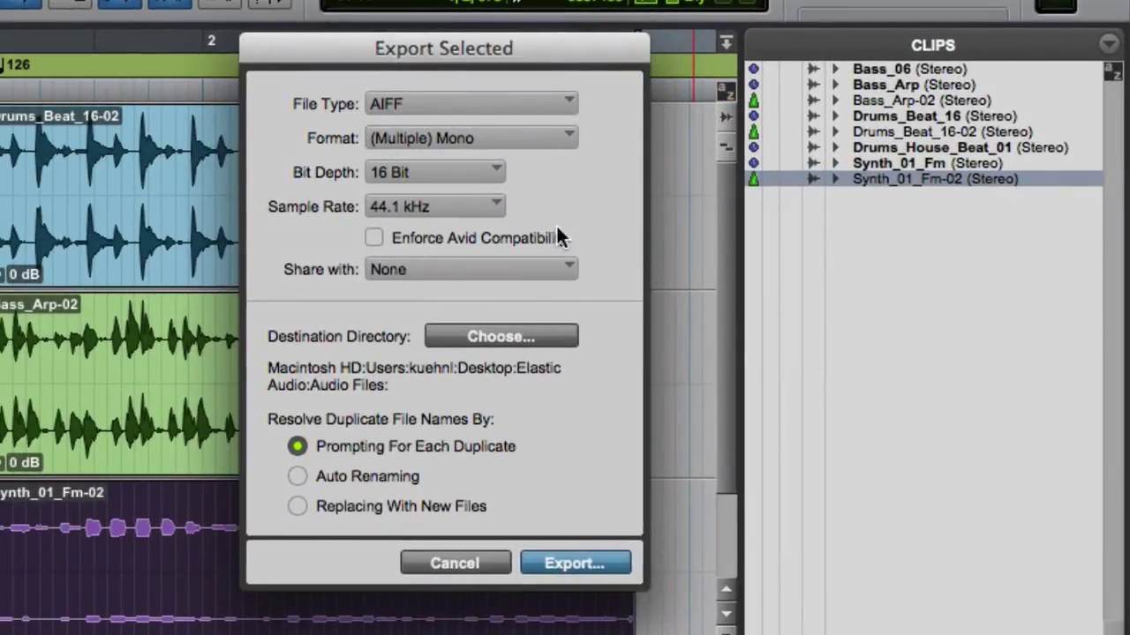
{"action": "left_click", "coordinate": [437, 101]}
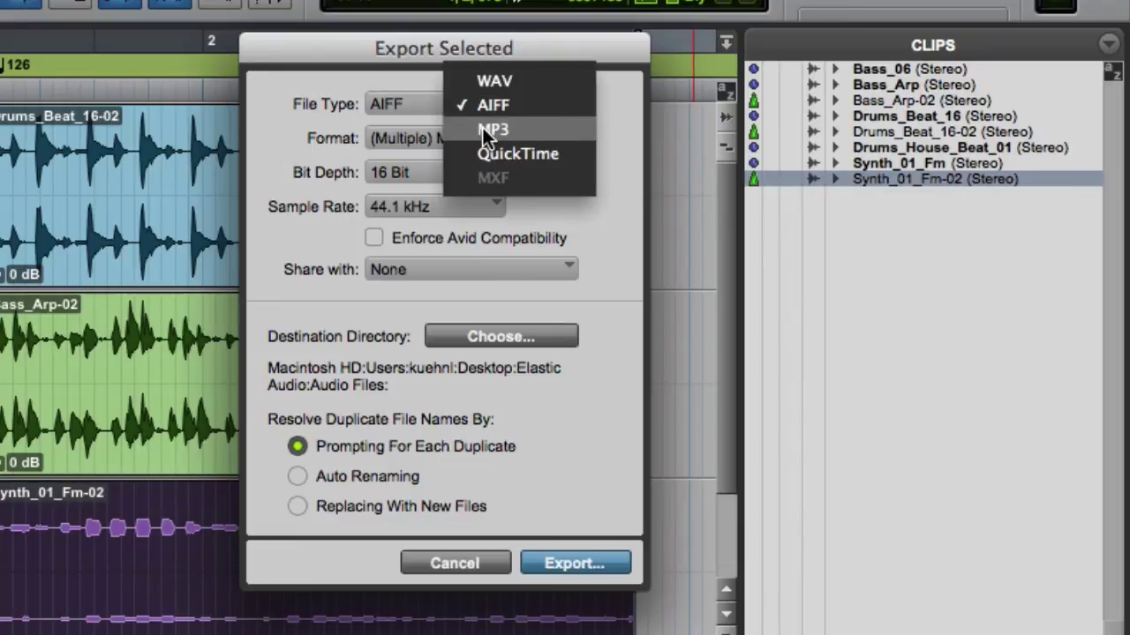
{"action": "left_click", "coordinate": [484, 82]}
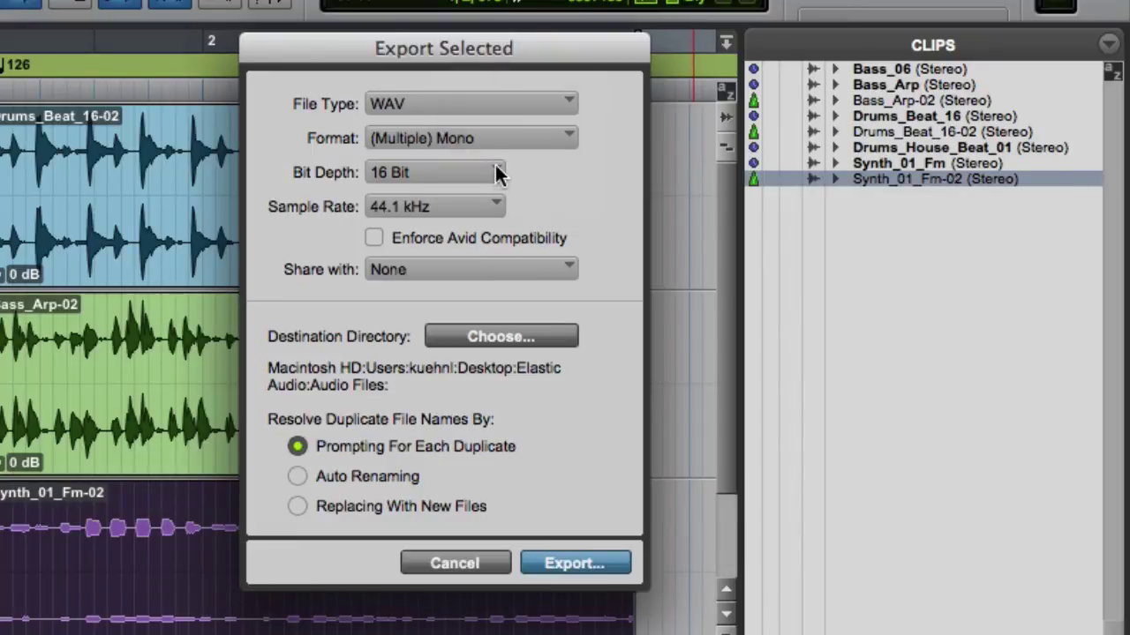
{"action": "left_click", "coordinate": [443, 169]}
{"action": "left_click", "coordinate": [465, 198]}
{"action": "left_click", "coordinate": [463, 207]}
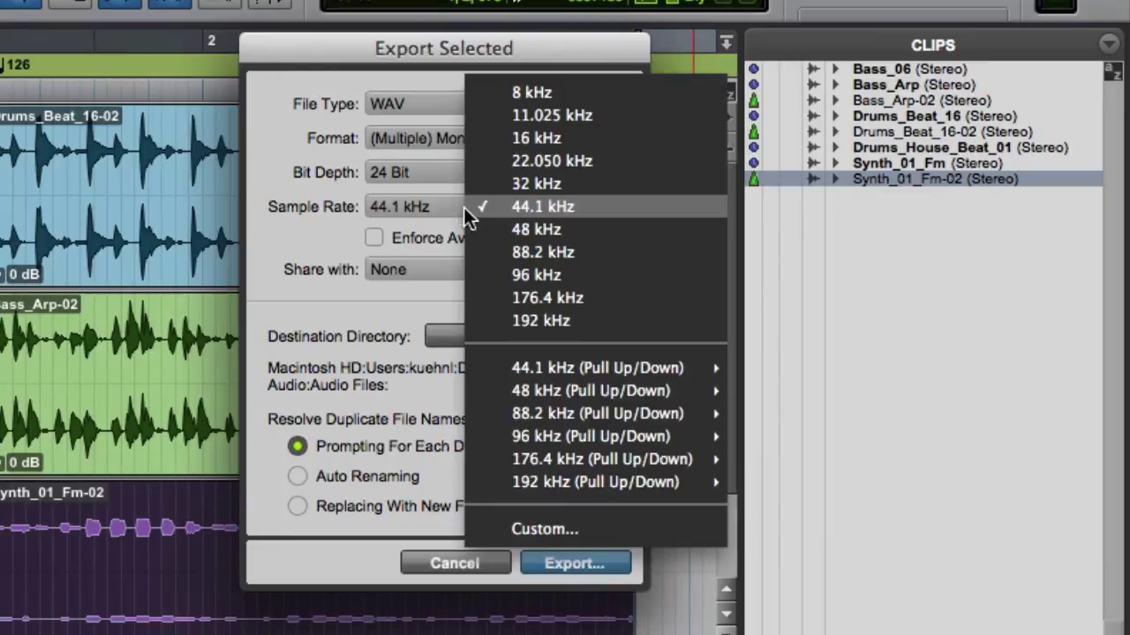
{"action": "left_click", "coordinate": [493, 228]}
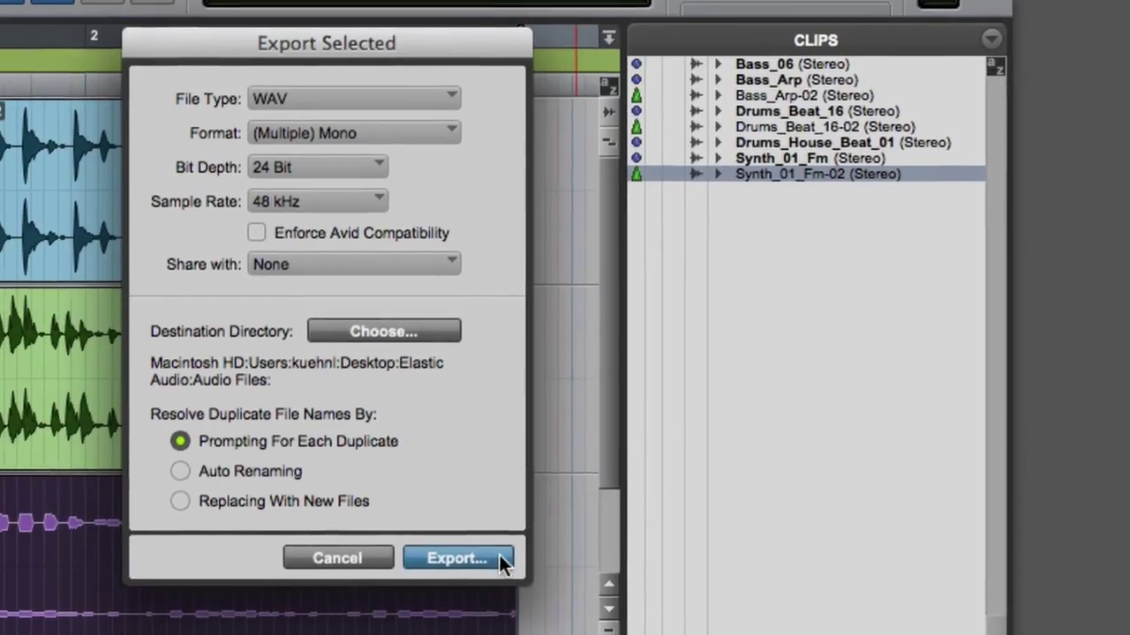
{"action": "left_click", "coordinate": [574, 563]}
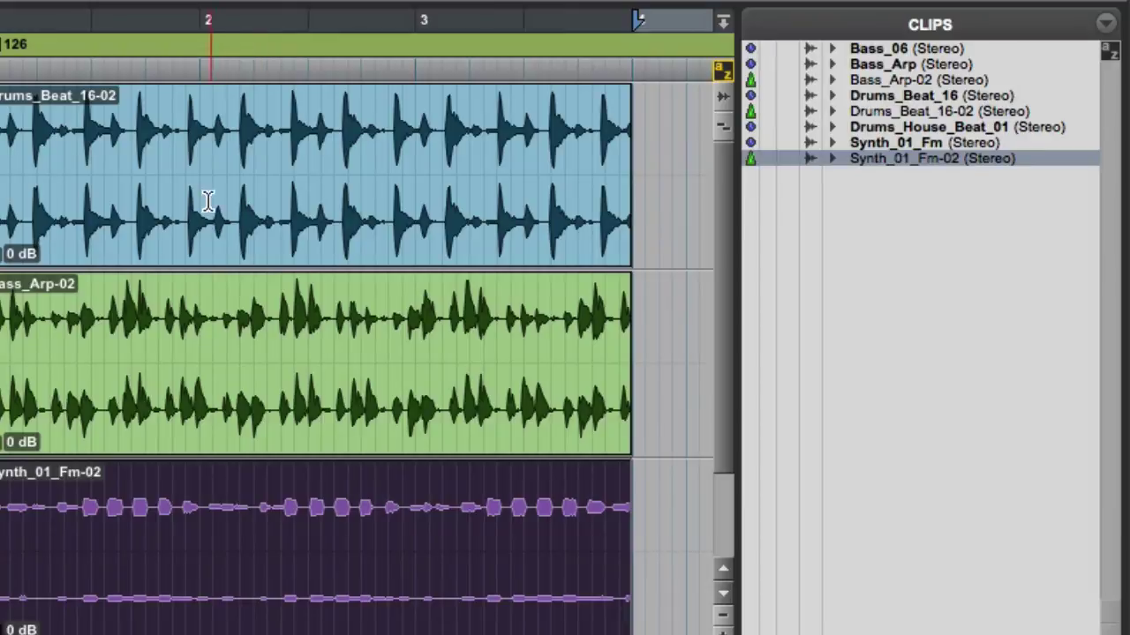
Split the drum clip at bar 2 and near bar 3.
{"action": "left_click", "coordinate": [189, 169]}
{"action": "key", "text": "b"}
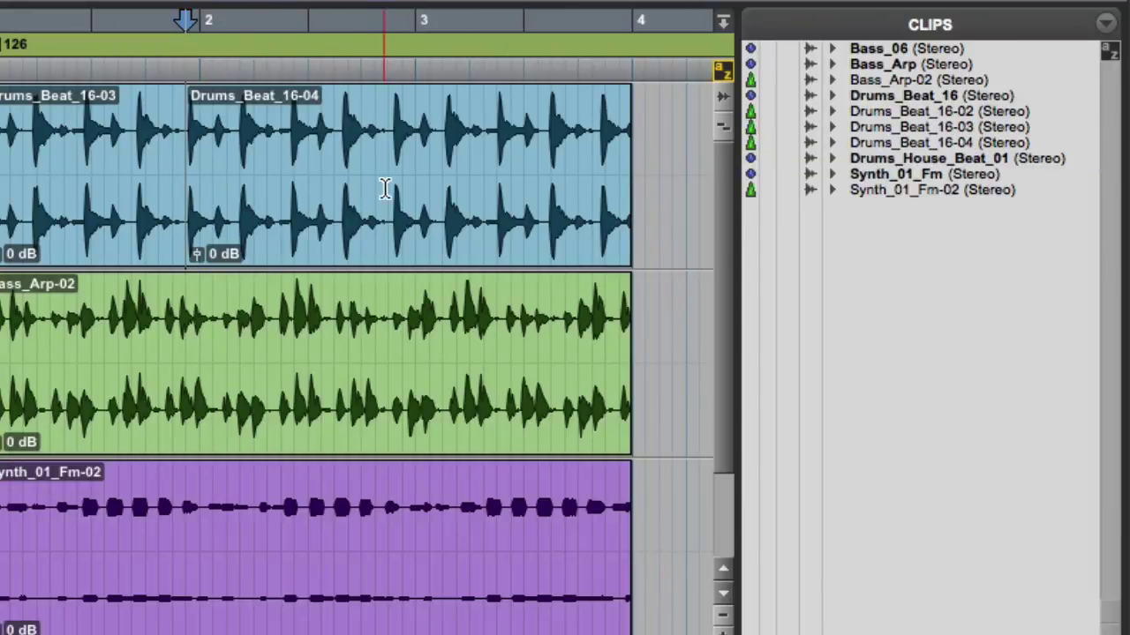
{"action": "left_click", "coordinate": [391, 173]}
{"action": "key", "text": "b"}
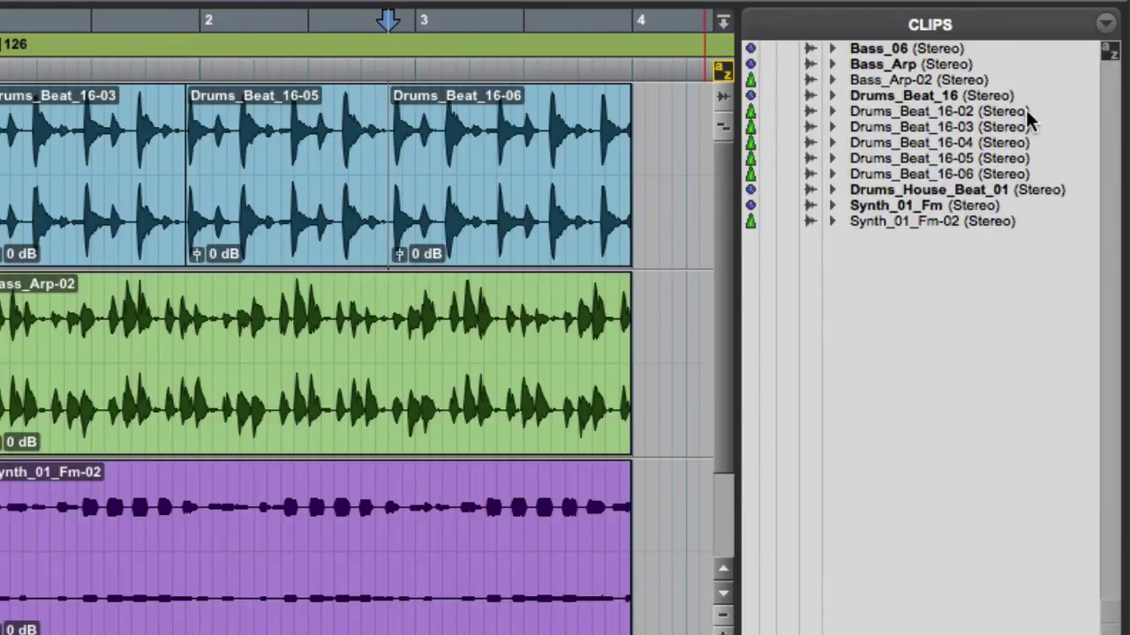
Export the clip definitions of Drums_Beat_16-02 through Drums_Beat_16-06.
{"action": "left_click", "coordinate": [1026, 109]}
{"action": "left_click", "coordinate": [1022, 168], "text": "shift"}
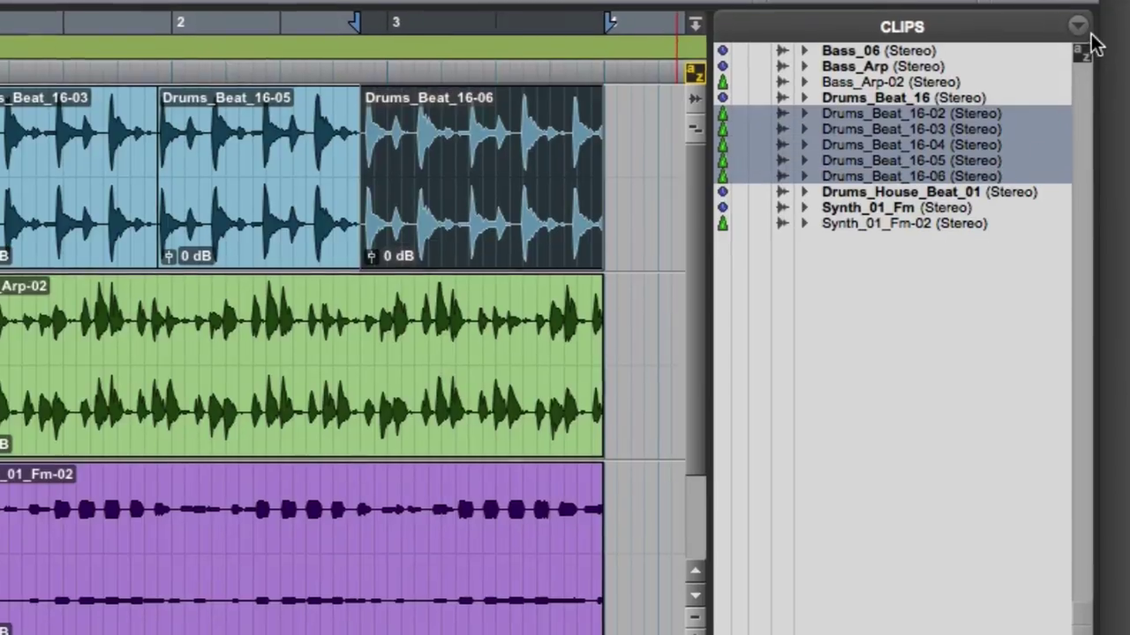
{"action": "left_click", "coordinate": [1077, 25]}
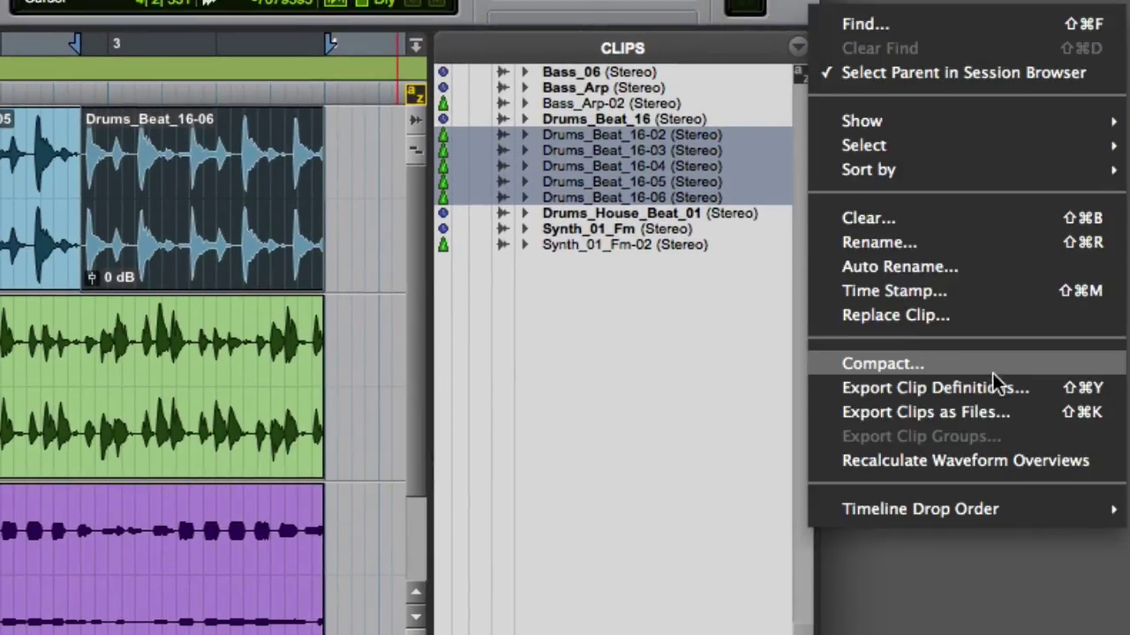
{"action": "left_click", "coordinate": [1042, 389]}
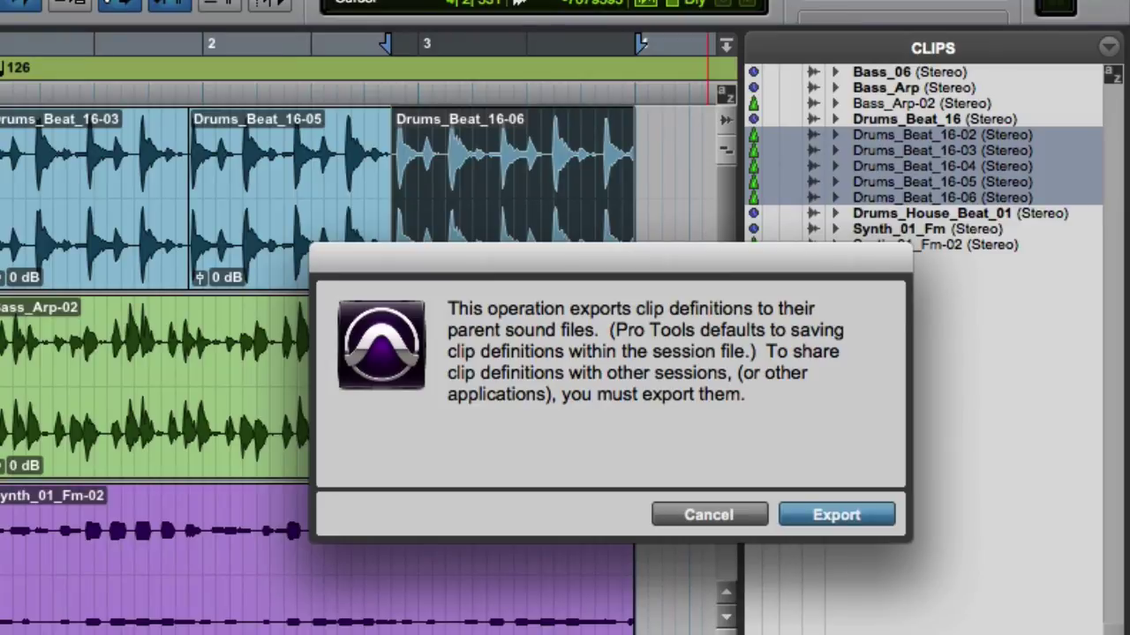
{"action": "left_click", "coordinate": [840, 516]}
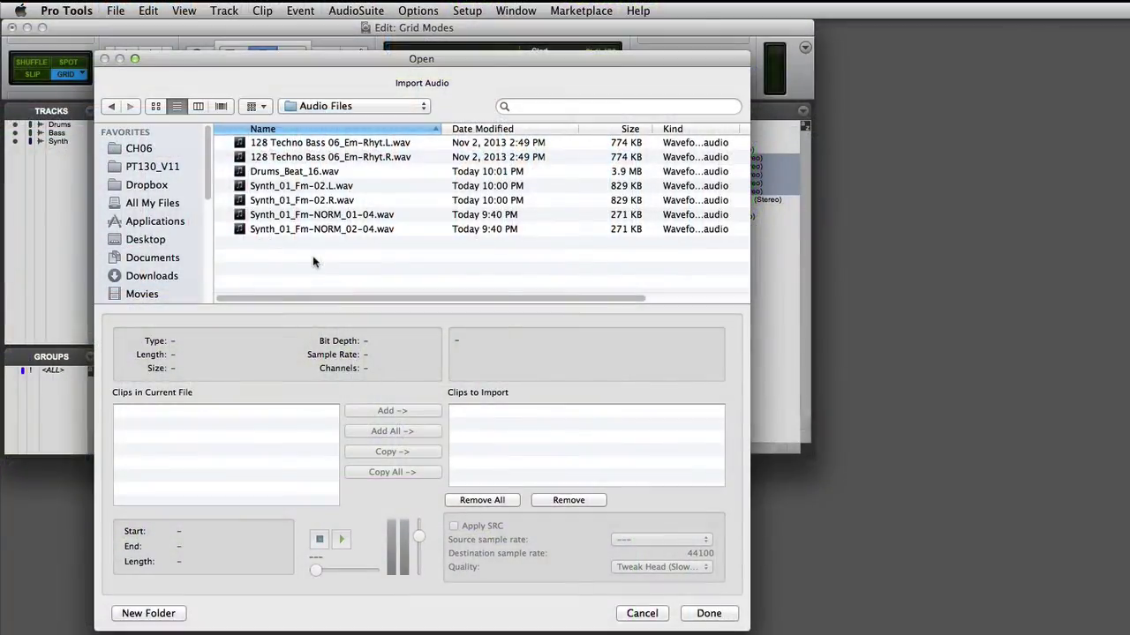
Show Drums_Beat_16.wav in Import Audio and scroll its exported Drums_Beat_16 clips.
{"action": "left_click", "coordinate": [295, 172]}
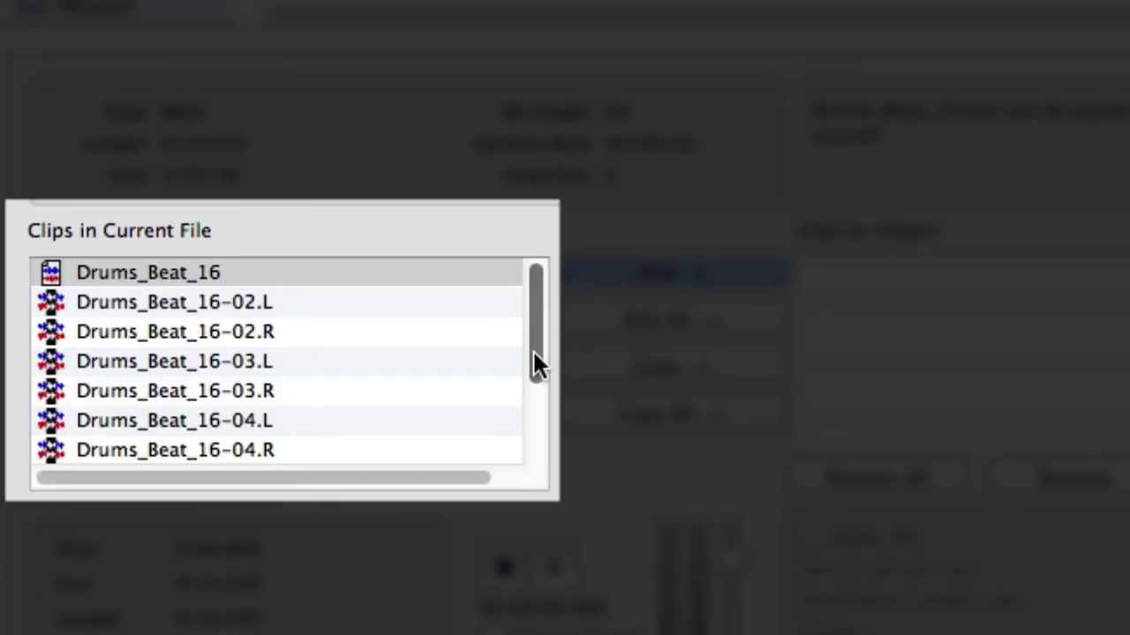
{"action": "mouse_move", "coordinate": [532, 350]}
{"action": "left_mouse_down"}
{"action": "mouse_move", "coordinate": [527, 449]}
{"action": "mouse_move", "coordinate": [537, 353]}
{"action": "left_mouse_up"}
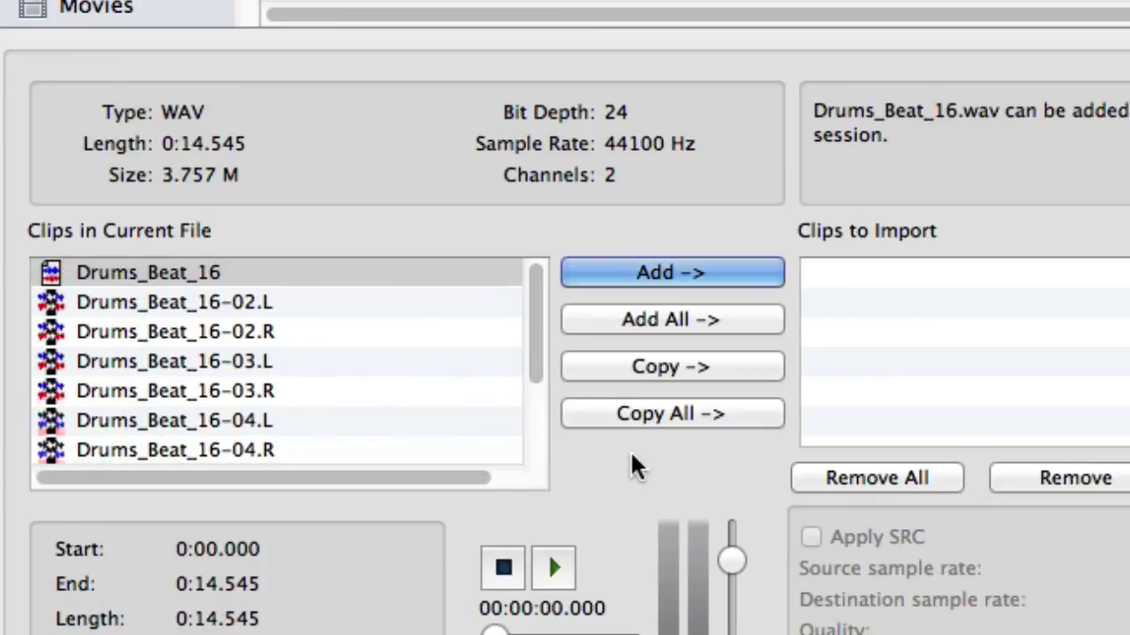